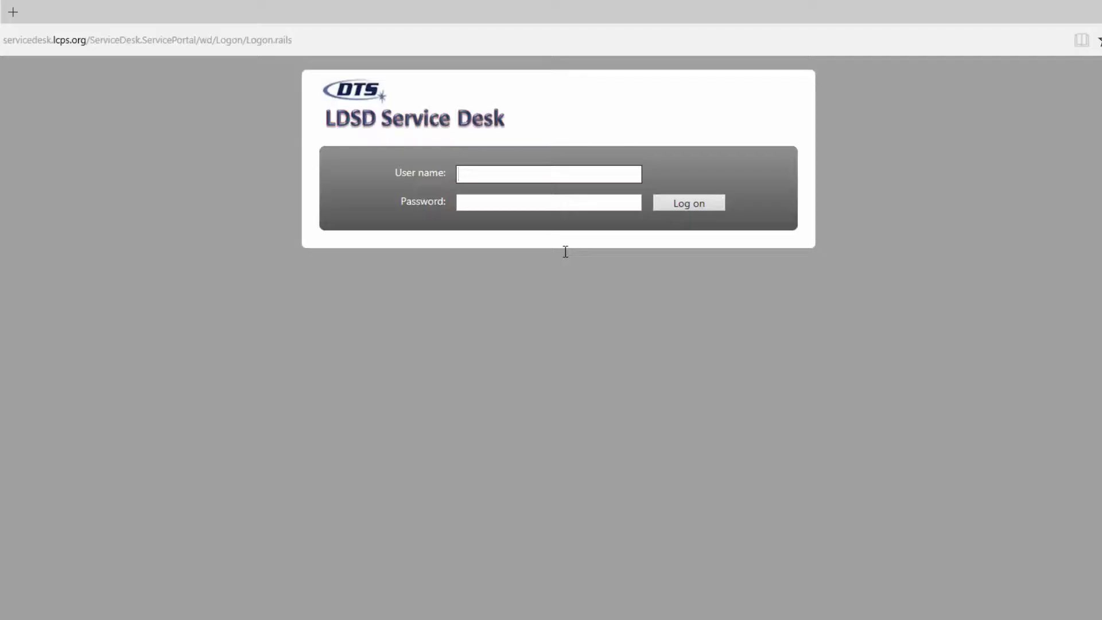
Step: Log on to LDSD Service Desk with the user name and password, then select the Search box
{"action": "type", "text": "userid"}
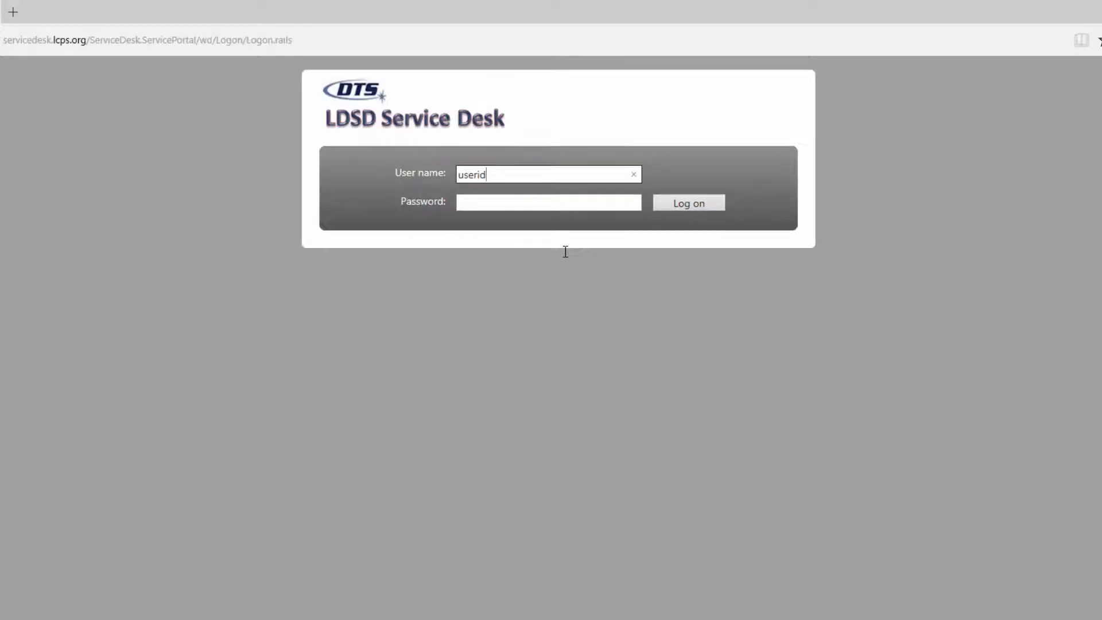
{"action": "key", "text": "Tab"}
{"action": "type", "text": "******"}
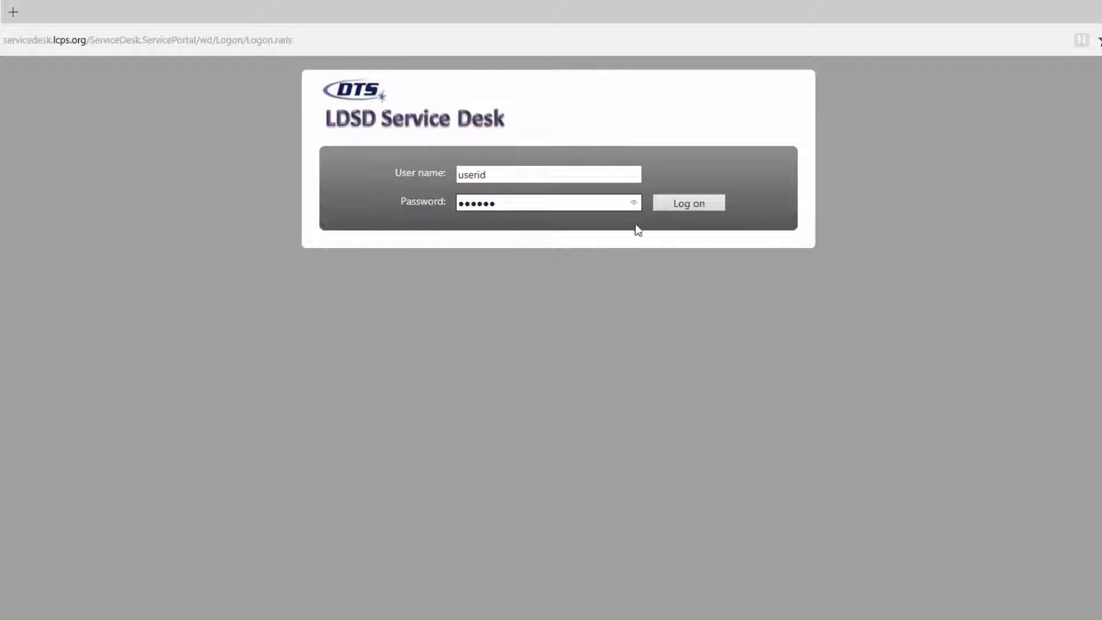
{"action": "left_click", "coordinate": [678, 204]}
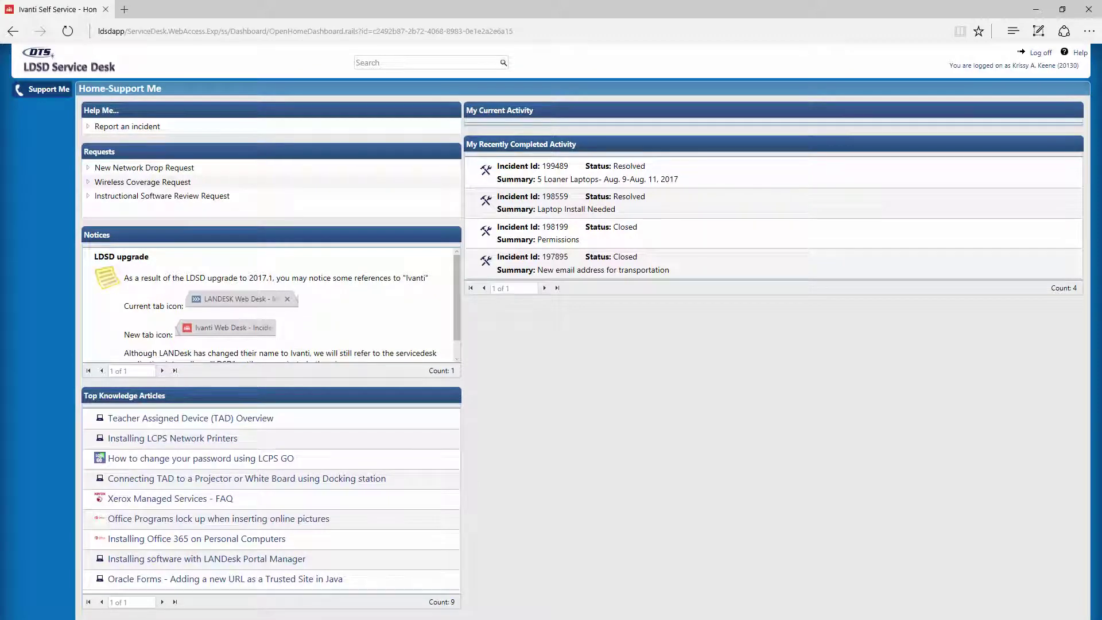
{"action": "left_click", "coordinate": [428, 63]}
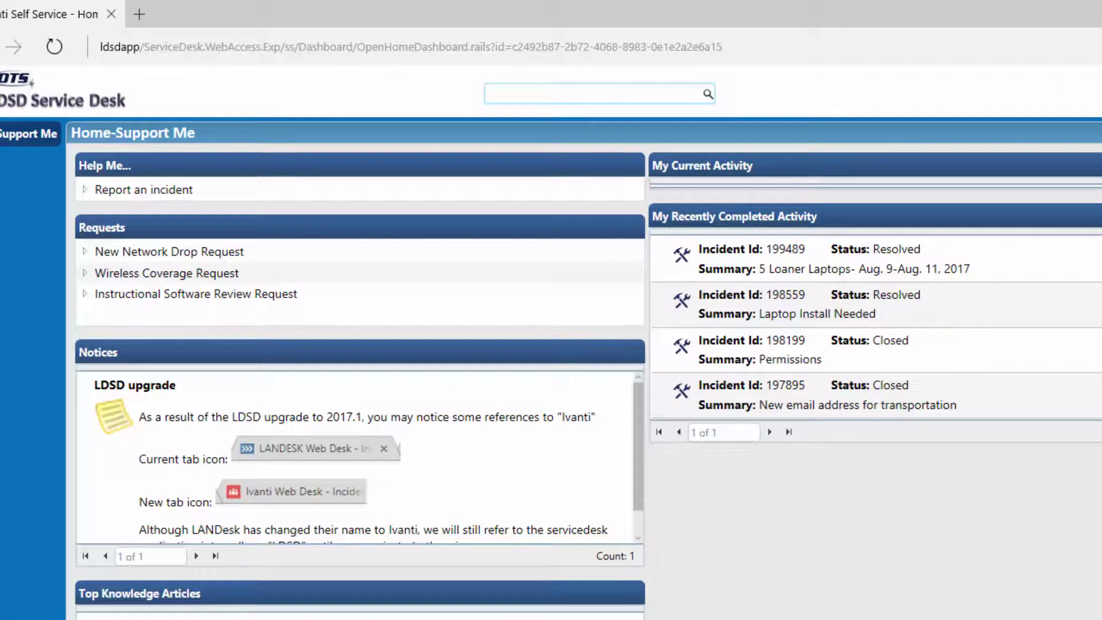
Step: Search the knowledge base for 'powertest' and open the 'Using PowerTest on iPads' article
{"action": "type", "text": "powertest"}
{"action": "key", "text": "Return"}
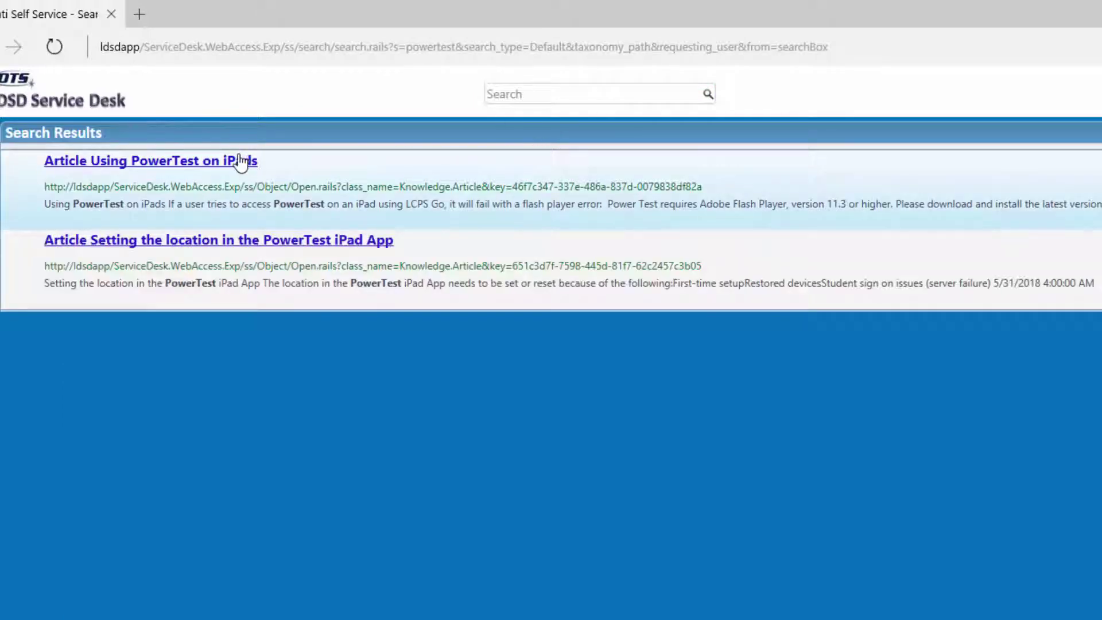
{"action": "left_click", "coordinate": [239, 161]}
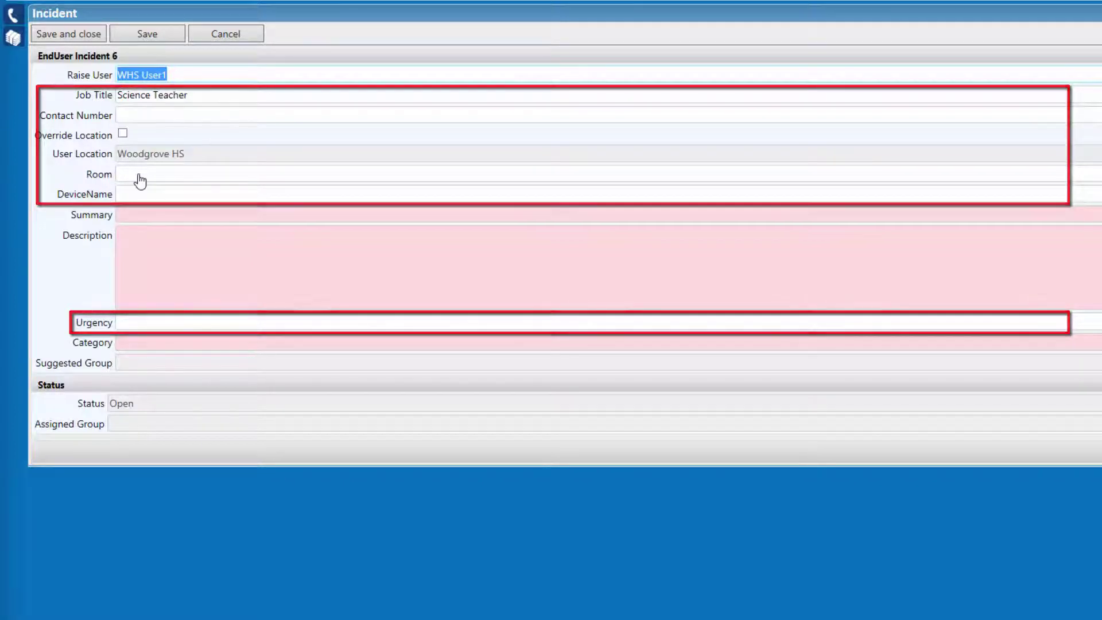
Step: Tick Override Location and set the incident location to Banneker ES
{"action": "left_click", "coordinate": [122, 134]}
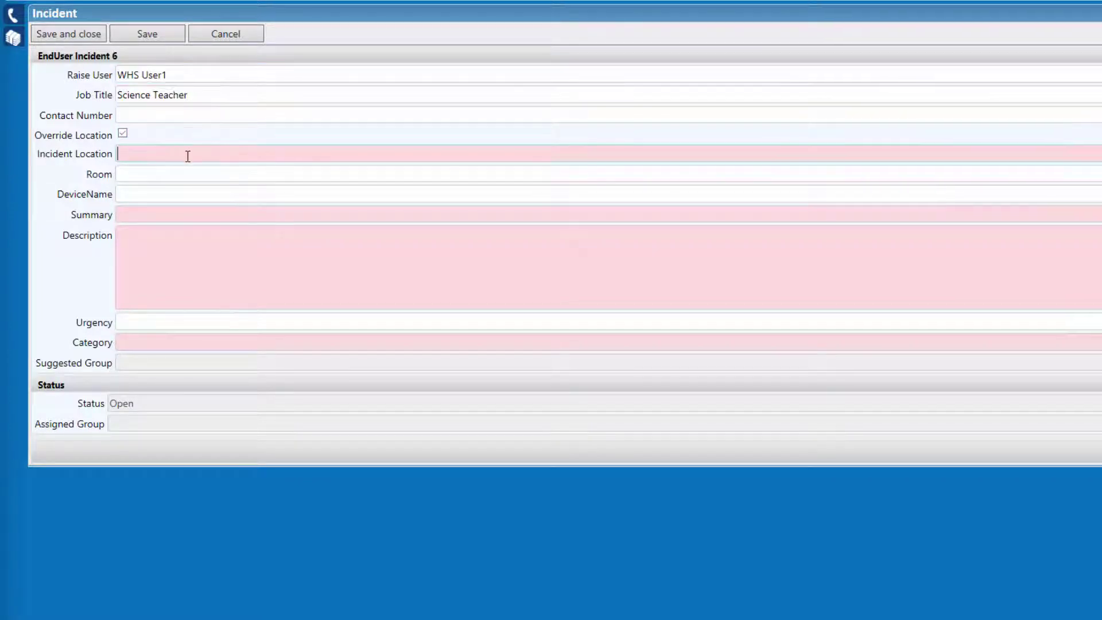
{"action": "left_click", "coordinate": [187, 155]}
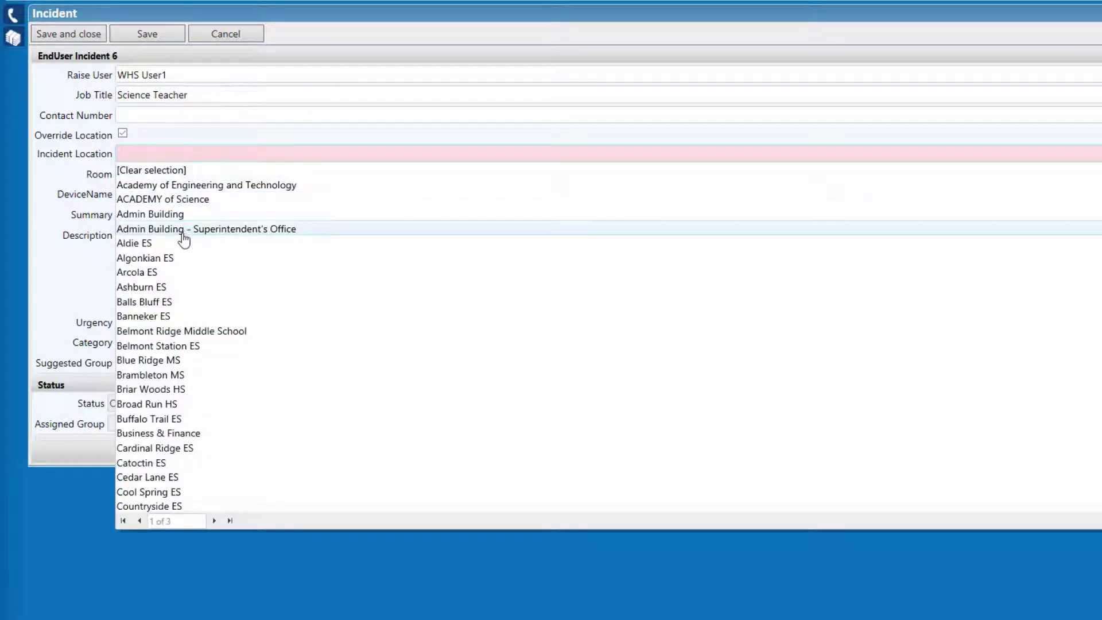
{"action": "left_click", "coordinate": [178, 315]}
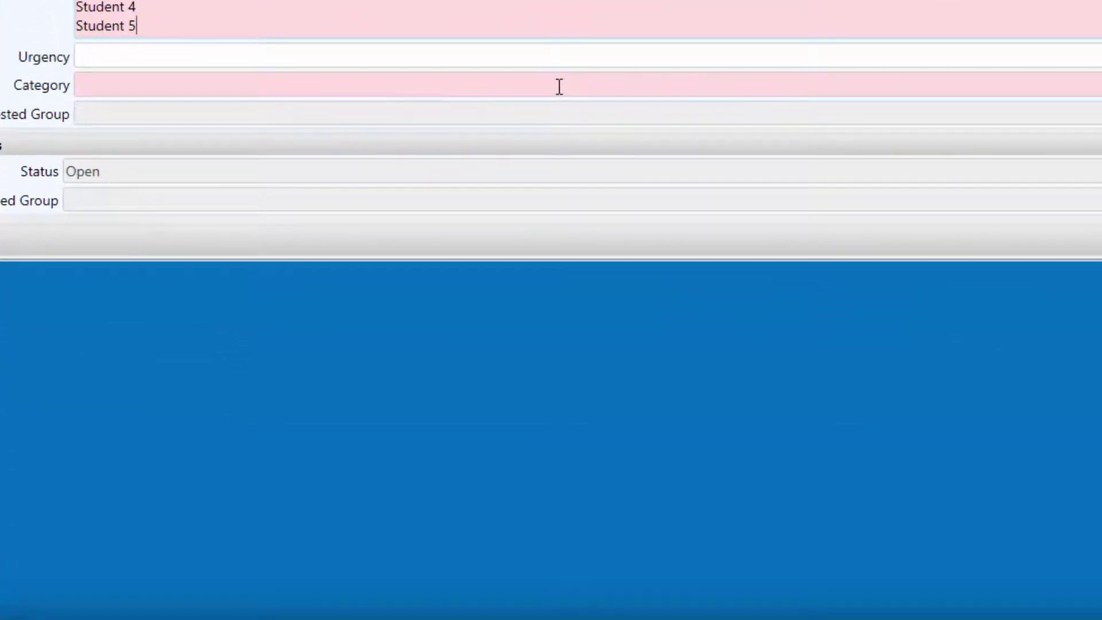
{"action": "left_click", "coordinate": [512, 207]}
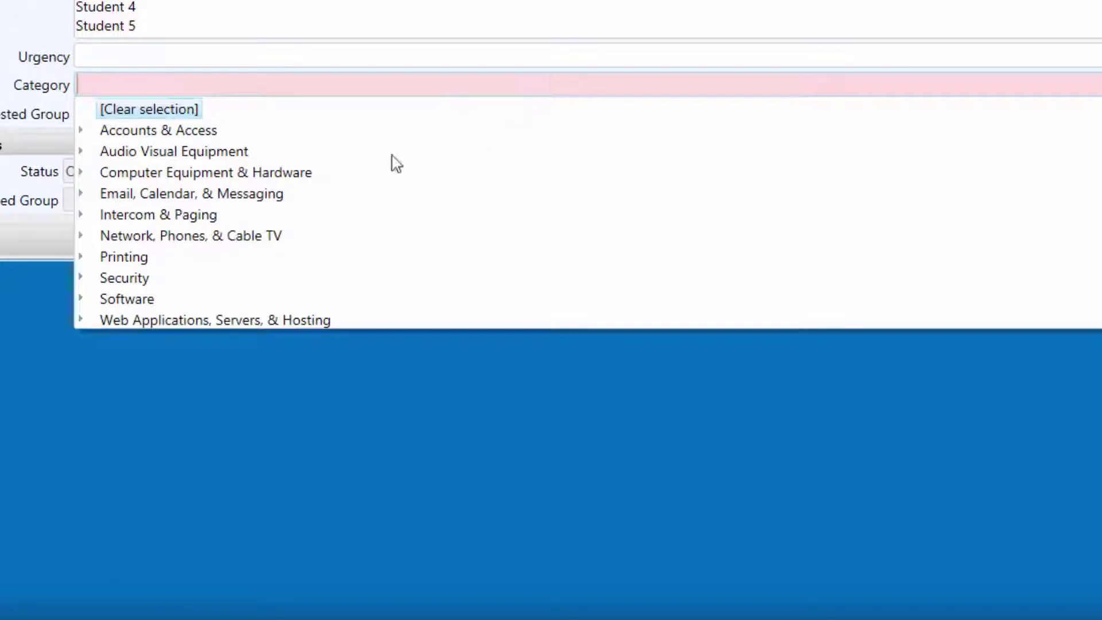
Step: Set the category to Web Applications, Servers, & Hosting > Web Applications > Phoenix SIS
{"action": "left_click", "coordinate": [81, 320]}
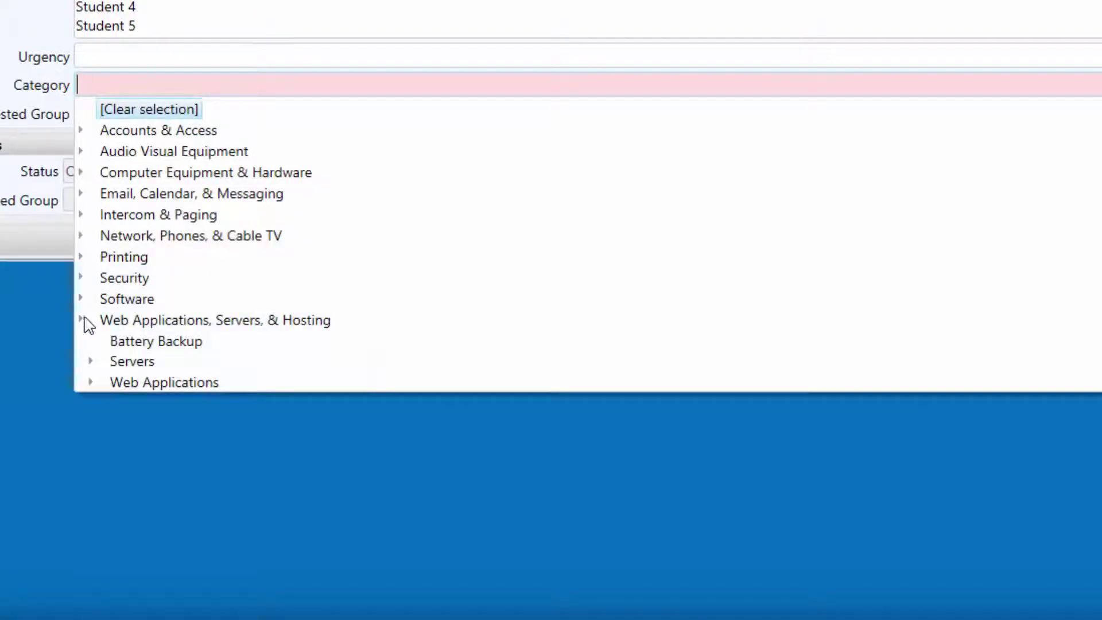
{"action": "left_click", "coordinate": [91, 382]}
{"action": "scroll", "coordinate": [143, 385], "scroll_direction": "down", "scroll_amount": 2}
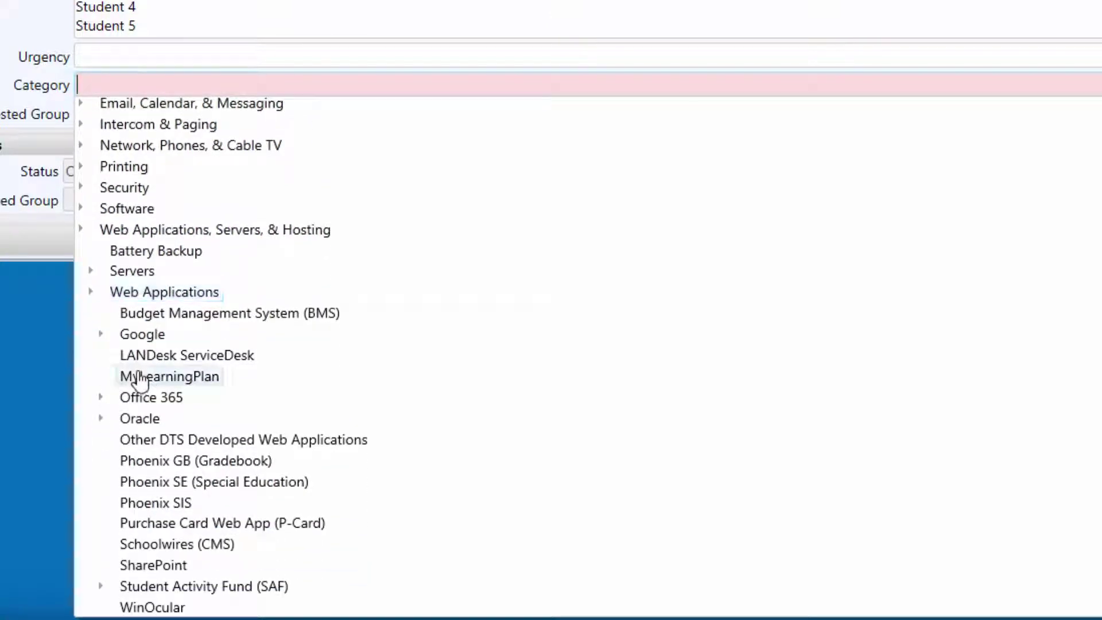
{"action": "left_click", "coordinate": [156, 503]}
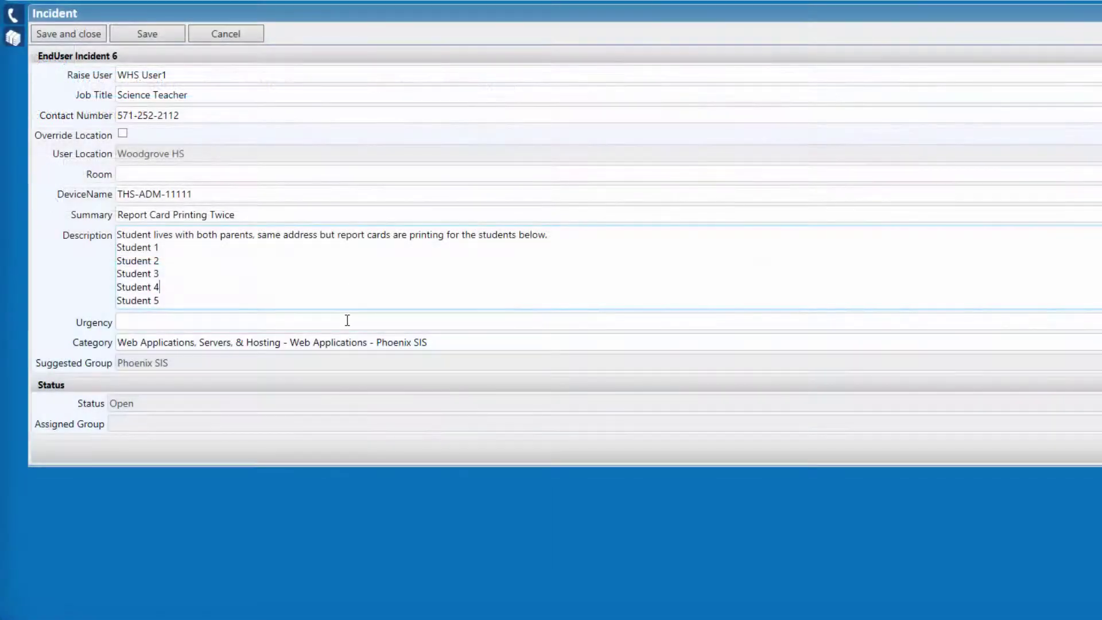
Step: Set the incident urgency to productivity not affected
{"action": "left_click", "coordinate": [348, 320]}
{"action": "left_click", "coordinate": [341, 352]}
{"action": "left_click", "coordinate": [330, 280]}
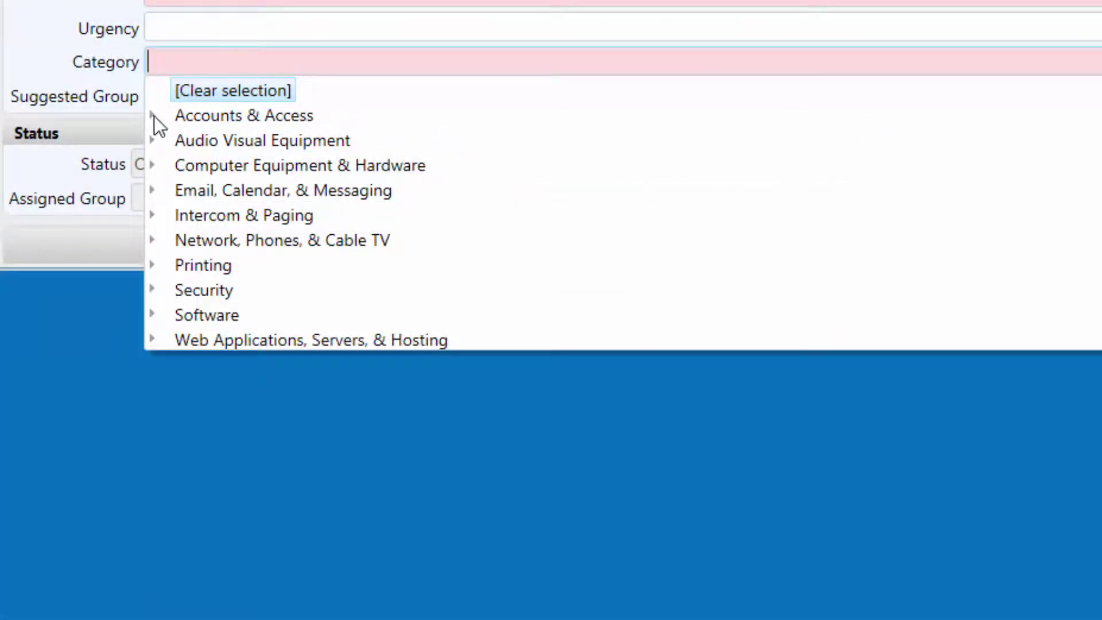
Step: Check the Accounts & Access and Audio Visual Equipment subcategories, leaving Computer Equipment & Hardware expanded
{"action": "left_click", "coordinate": [154, 116]}
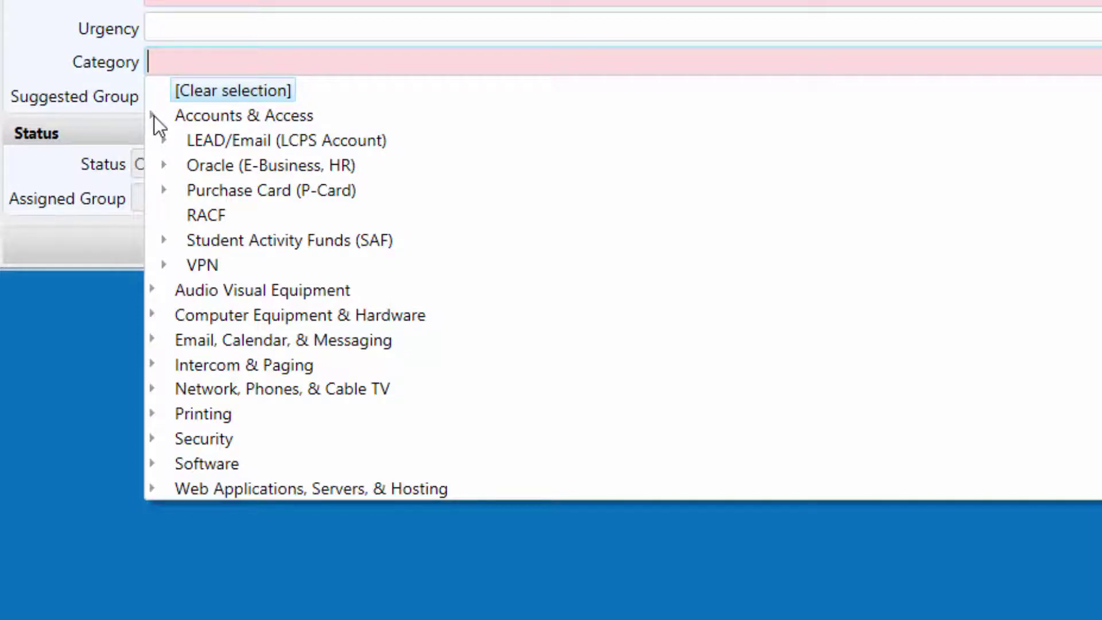
{"action": "left_click", "coordinate": [154, 116]}
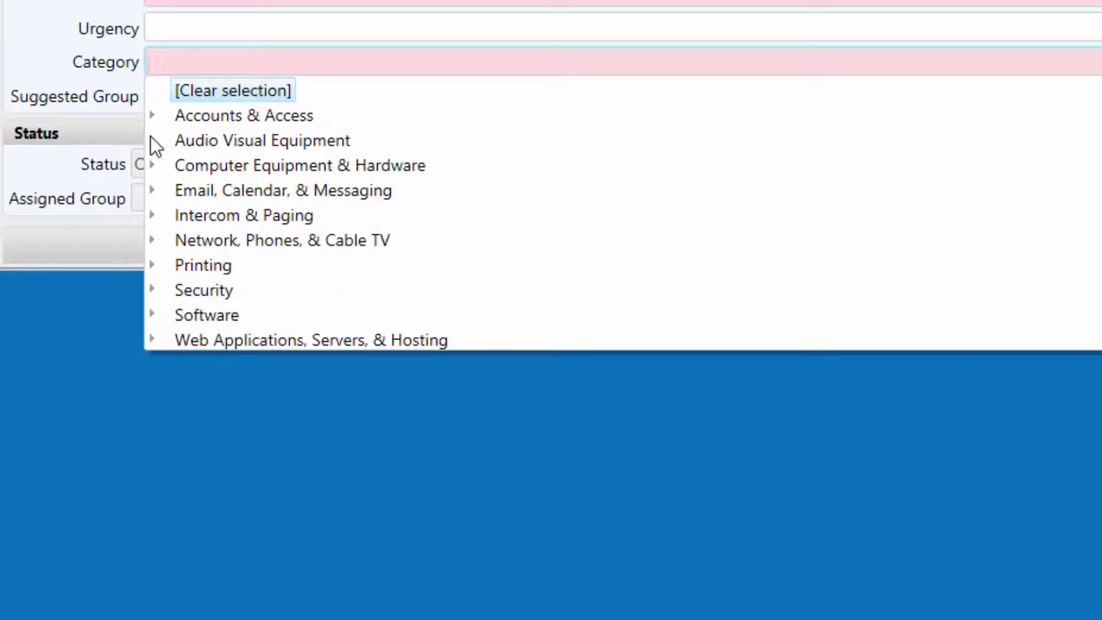
{"action": "left_click", "coordinate": [152, 139]}
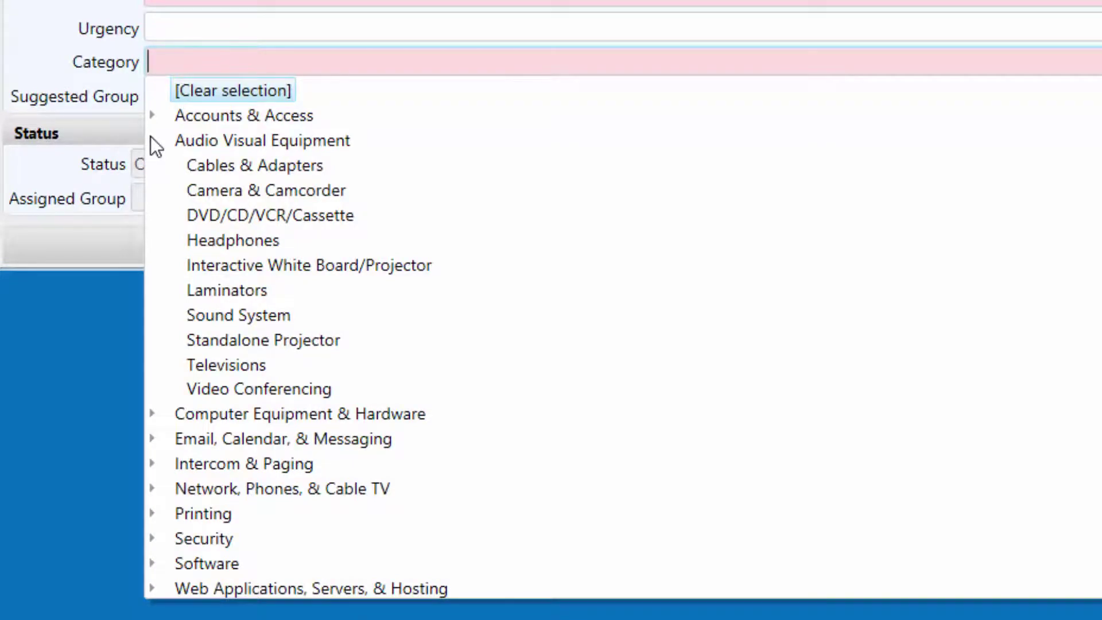
{"action": "left_click", "coordinate": [151, 139]}
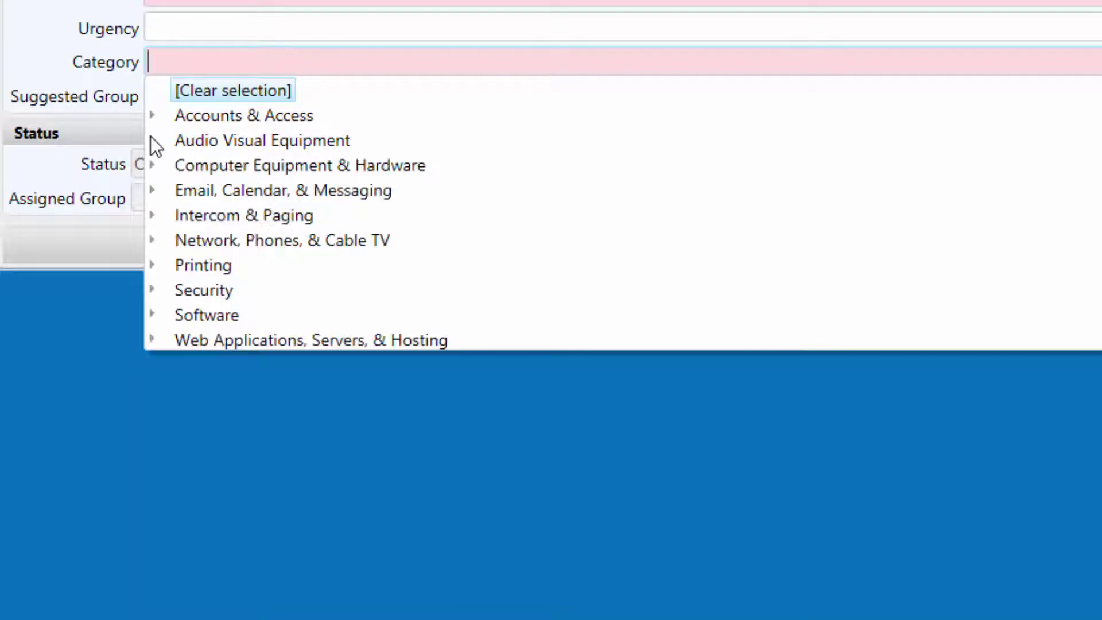
{"action": "left_click", "coordinate": [151, 166]}
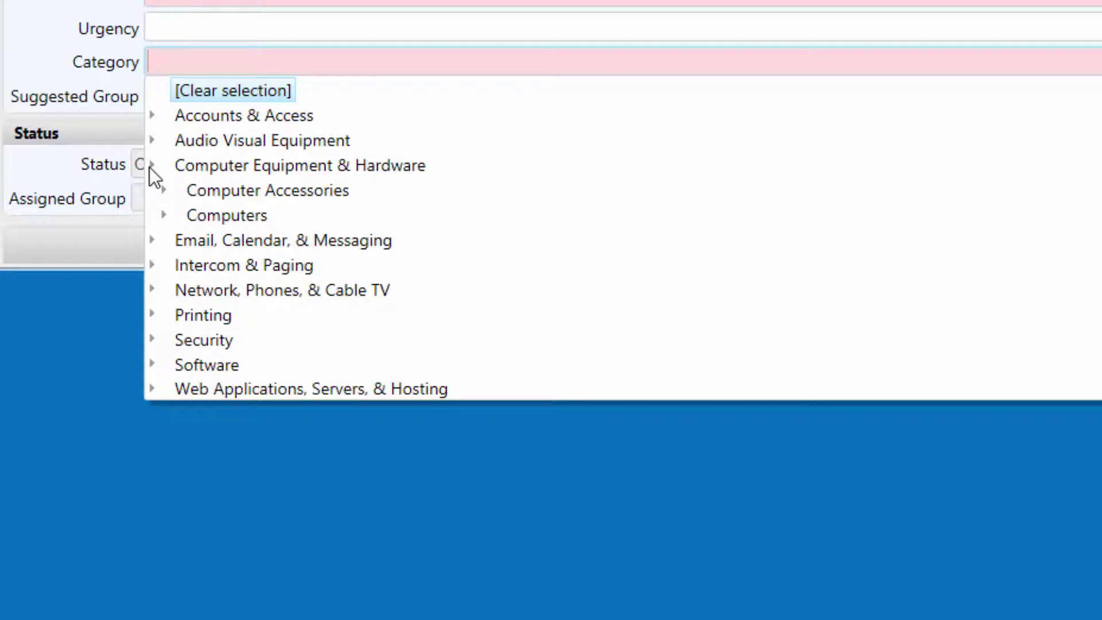
Step: Check the Email, Calendar, & Messaging, Office 365 and Intercom & Paging subcategories, leaving Network, Phones, & Cable TV expanded
{"action": "left_click", "coordinate": [151, 166]}
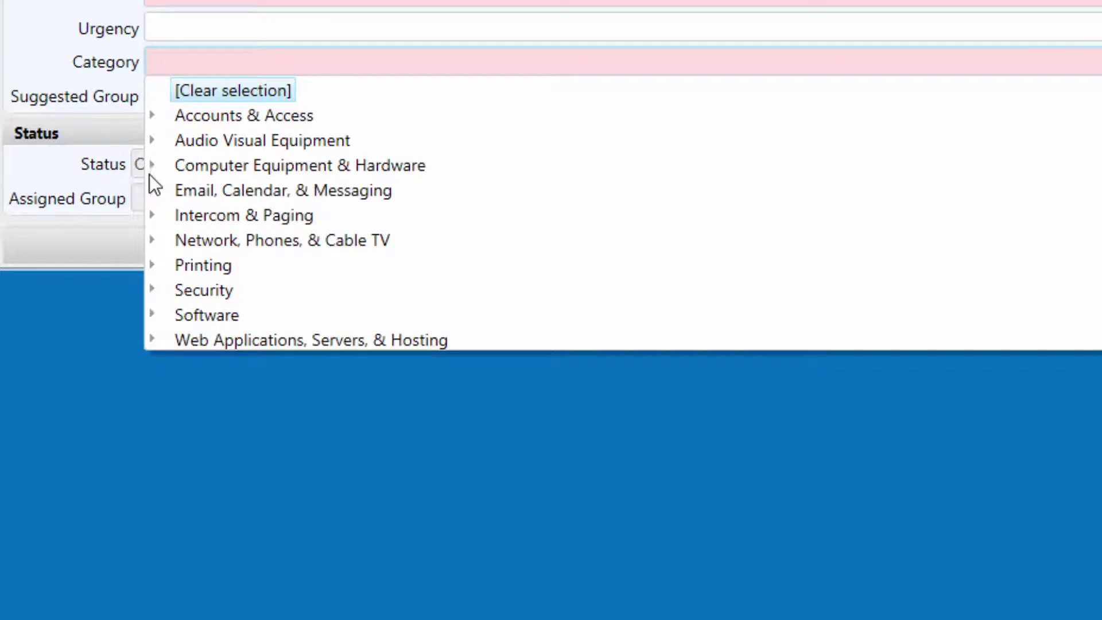
{"action": "left_click", "coordinate": [152, 189]}
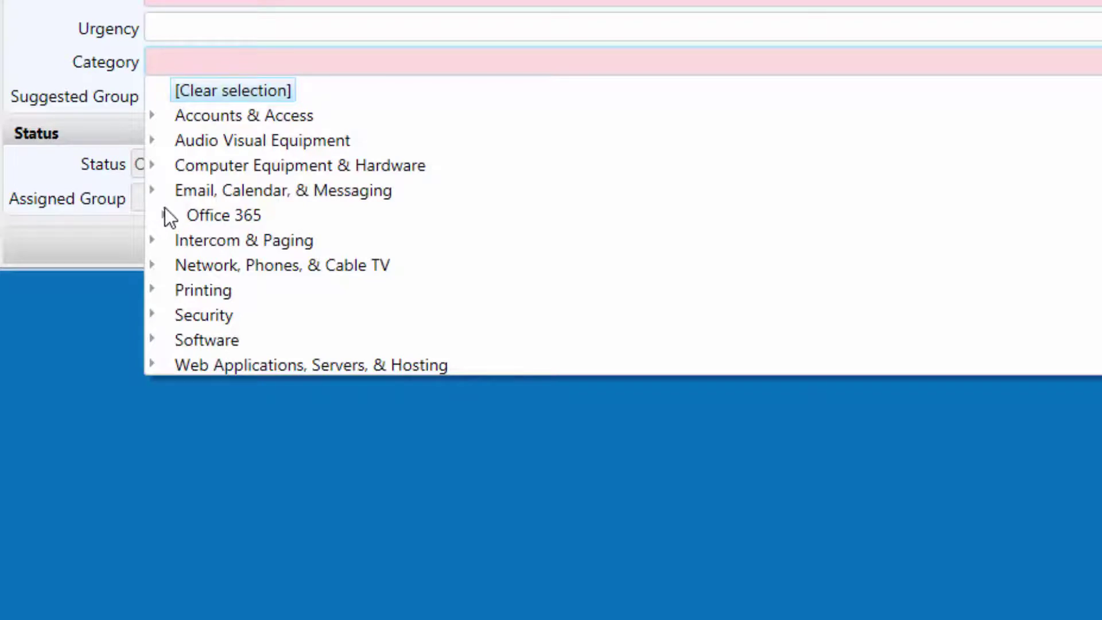
{"action": "left_click", "coordinate": [164, 214]}
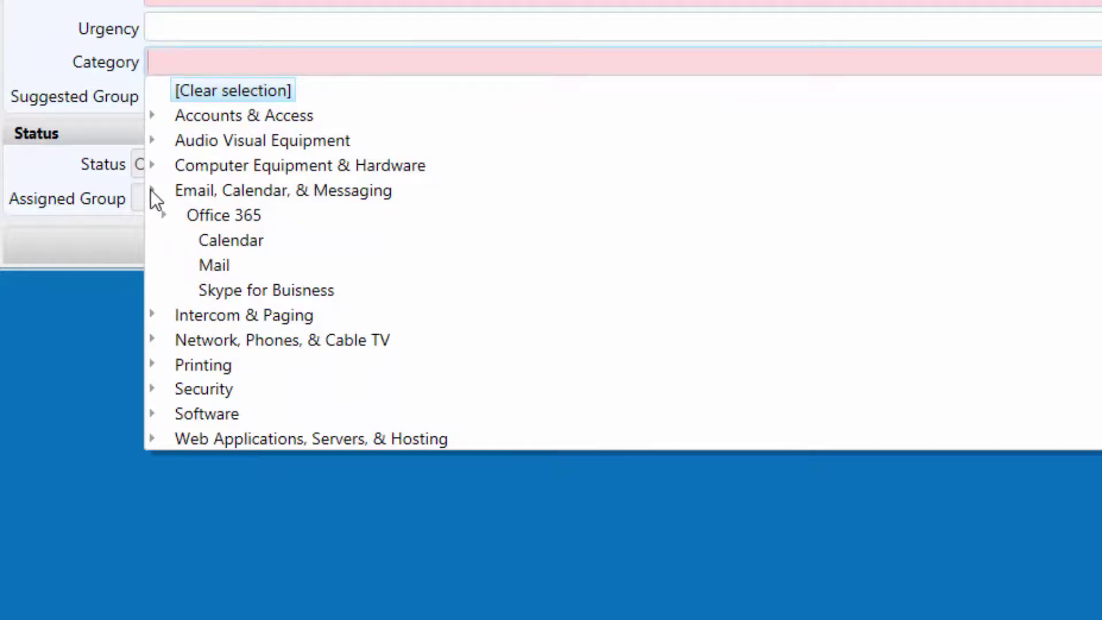
{"action": "left_click", "coordinate": [151, 190]}
{"action": "left_click", "coordinate": [152, 215]}
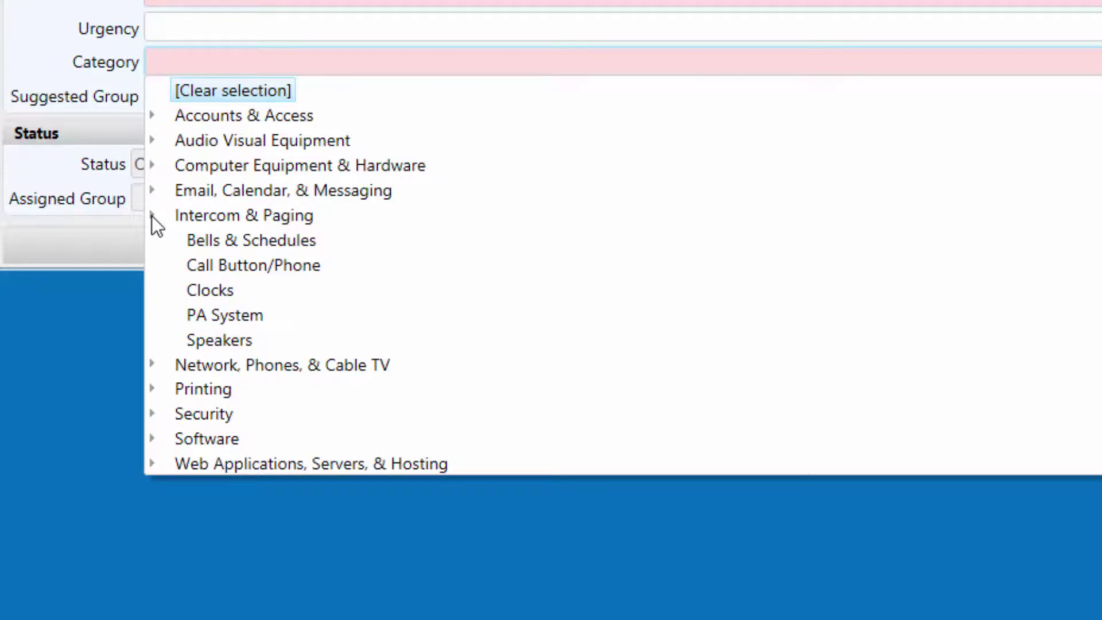
{"action": "left_click", "coordinate": [151, 216]}
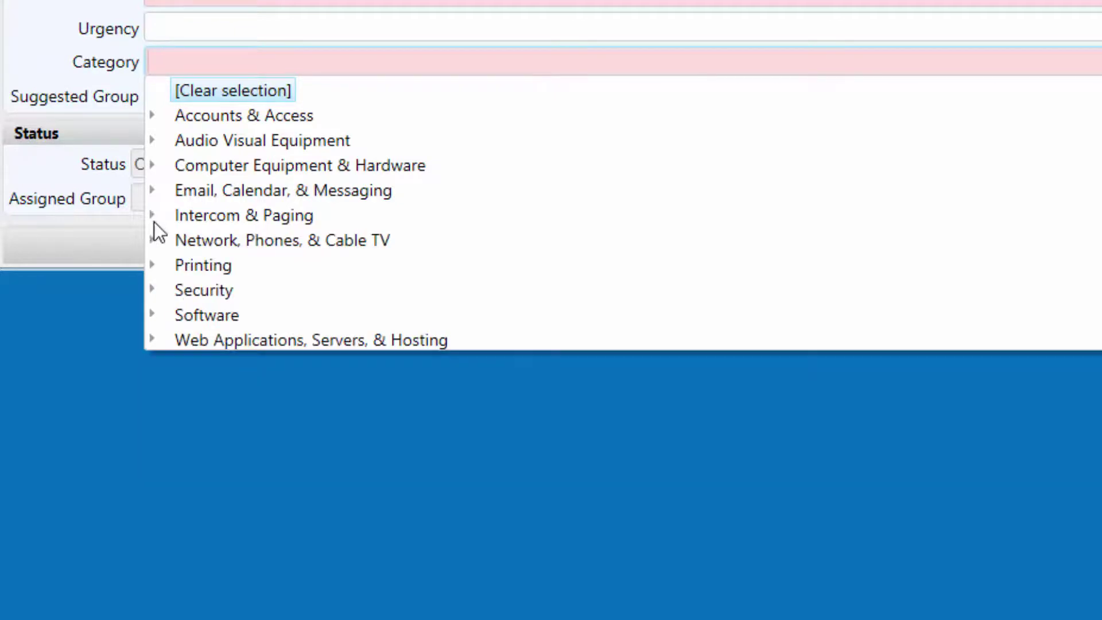
{"action": "left_click", "coordinate": [153, 240]}
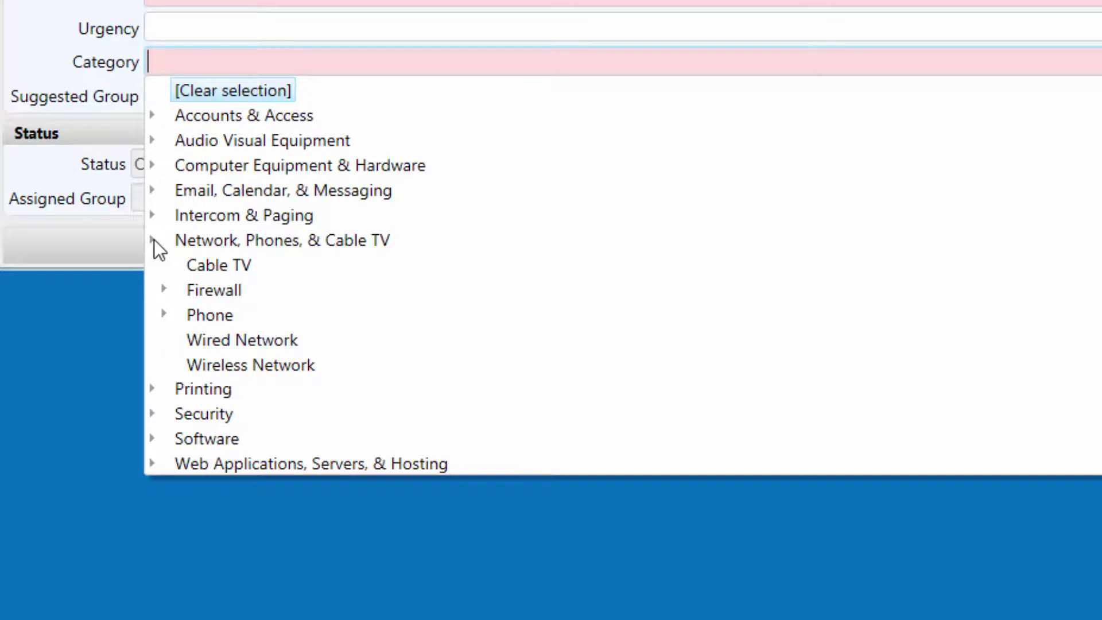
Step: Check the Printing, Security and Software subcategories, leaving Web Applications, Servers, & Hosting expanded
{"action": "left_click", "coordinate": [153, 240]}
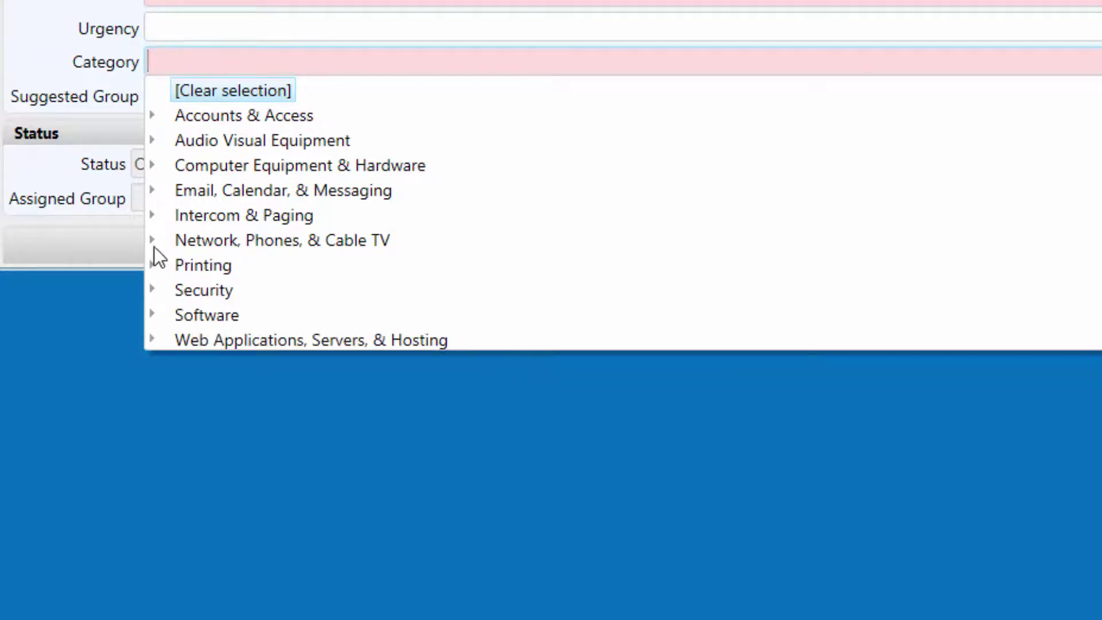
{"action": "left_click", "coordinate": [151, 264]}
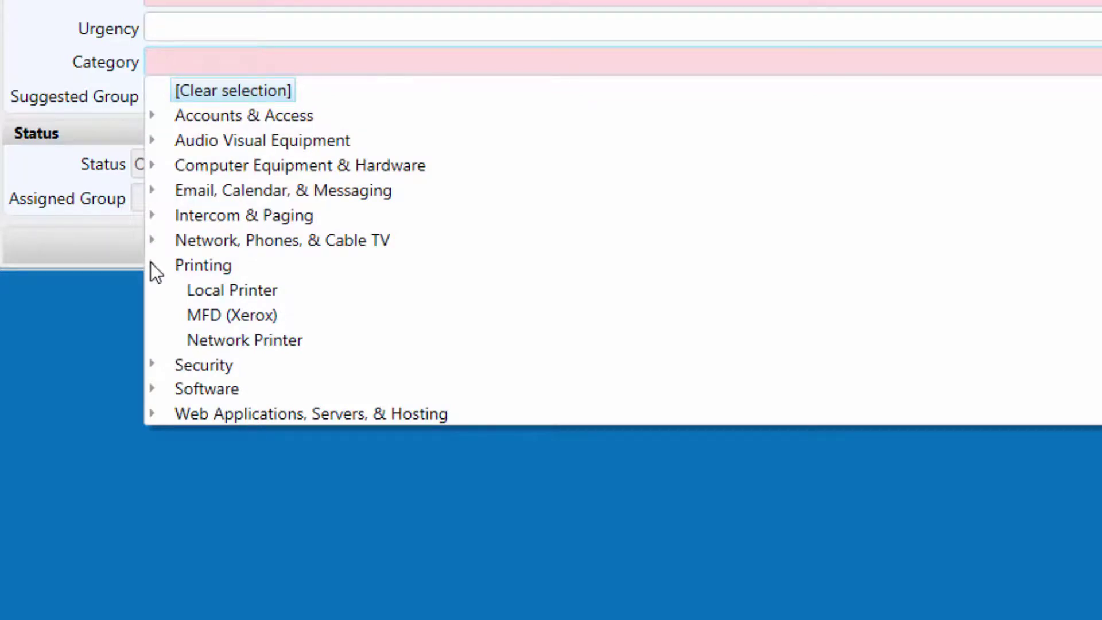
{"action": "left_click", "coordinate": [151, 265]}
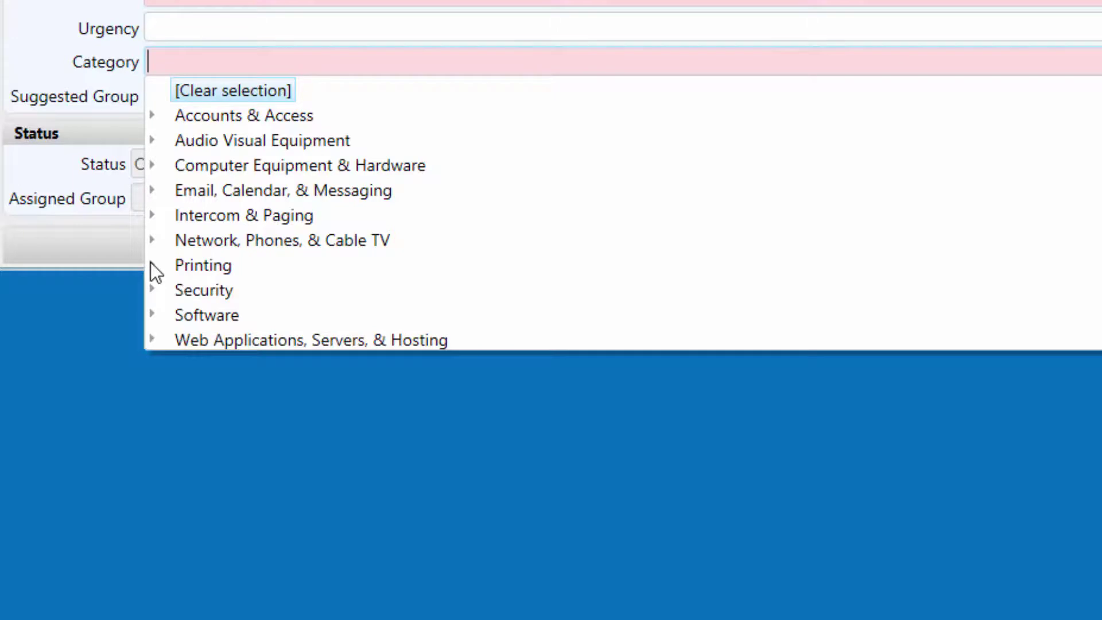
{"action": "left_click", "coordinate": [152, 290]}
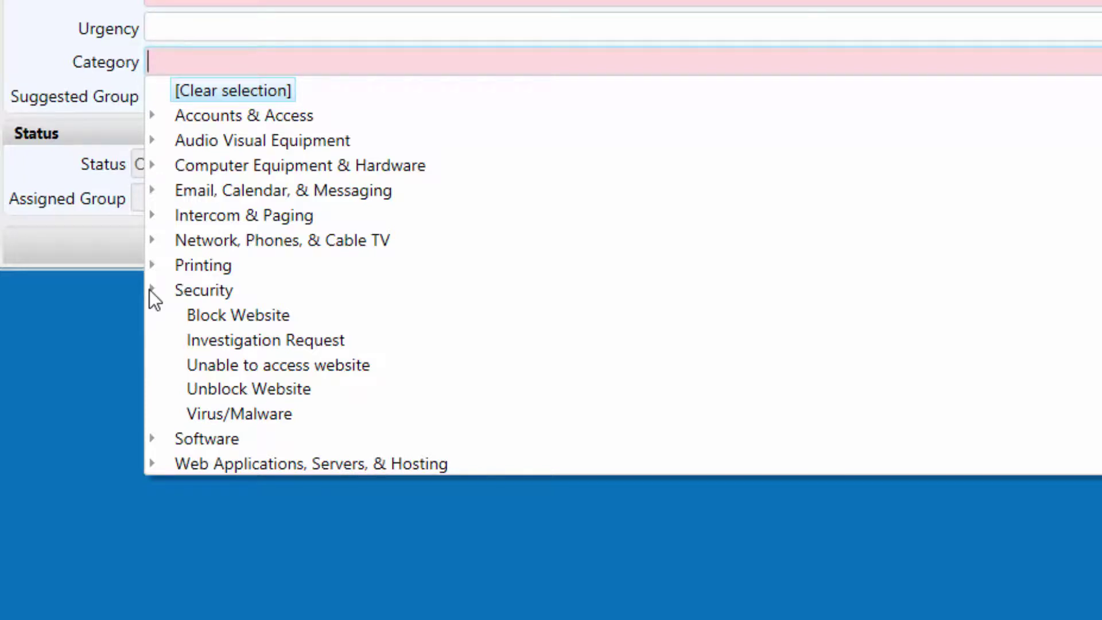
{"action": "left_click", "coordinate": [152, 290]}
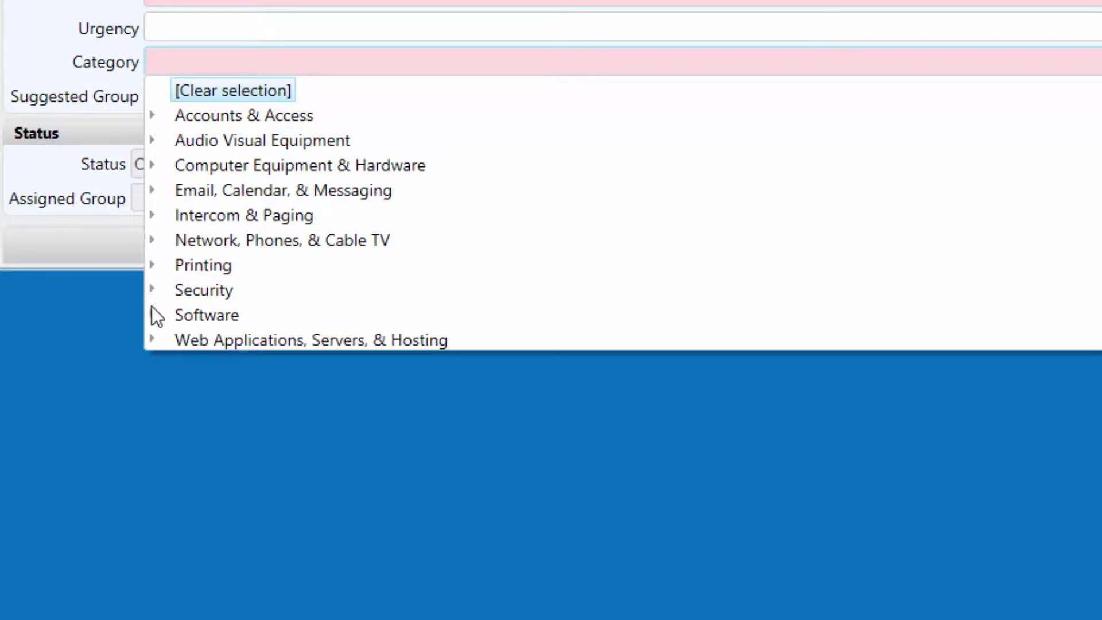
{"action": "left_click", "coordinate": [151, 315]}
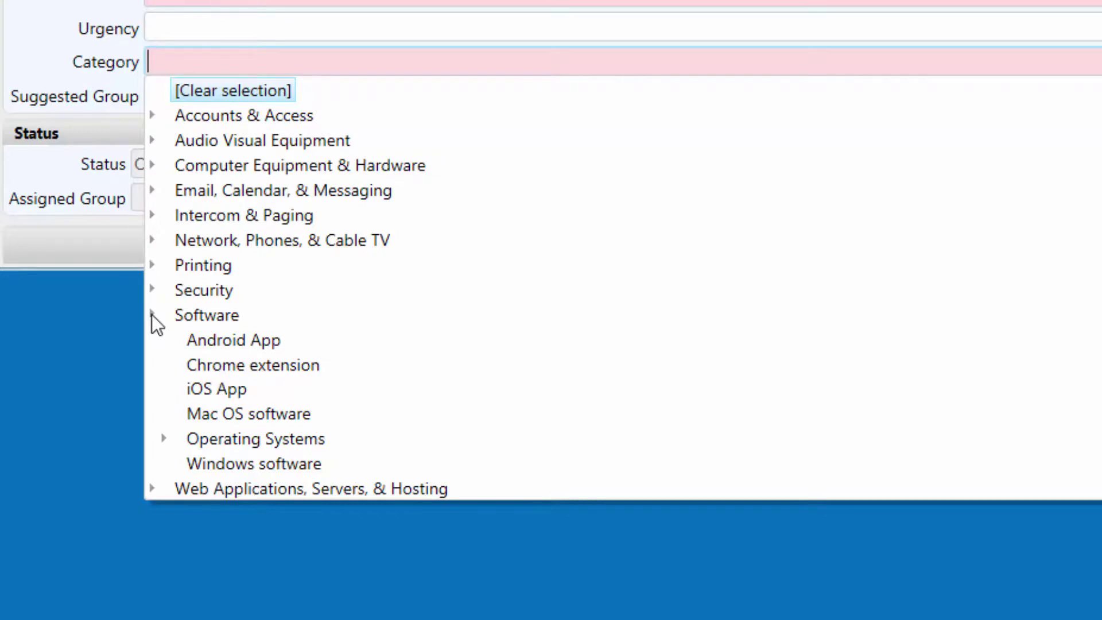
{"action": "left_click", "coordinate": [153, 316]}
{"action": "left_click", "coordinate": [154, 340]}
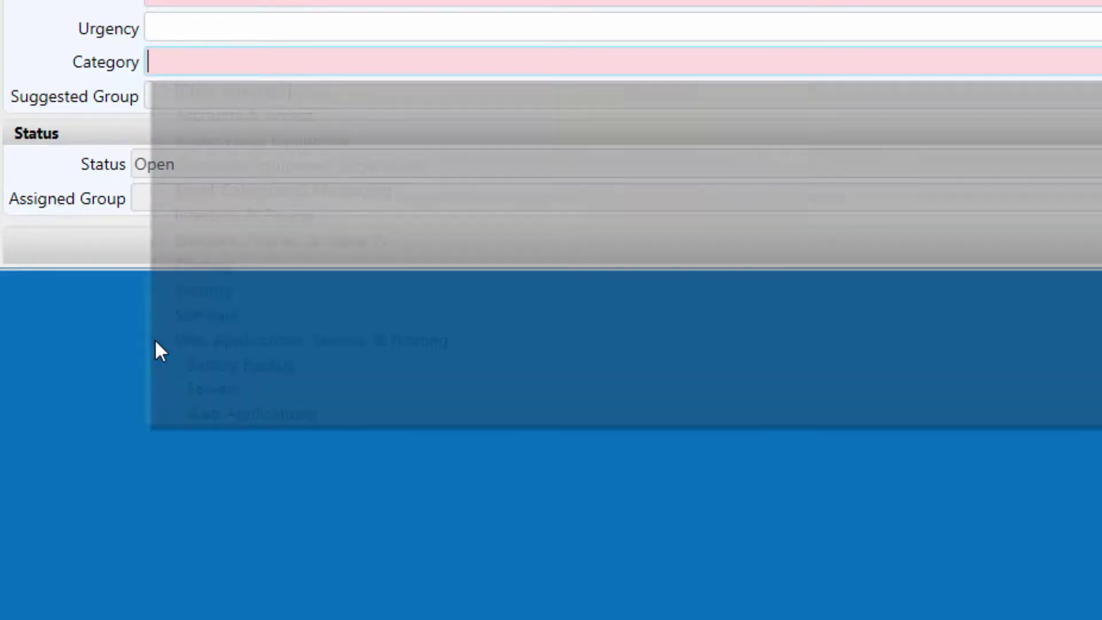